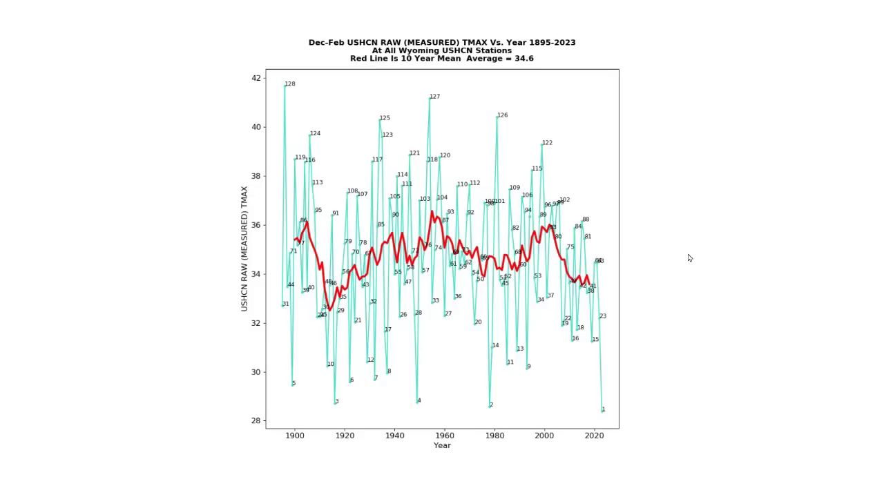
# Advance through the Wyoming Dec-Feb maximum temperature charts to the Unhiding The Decline 4.0 For Windows post
pyautogui.press('Right')
pyautogui.press('Right')
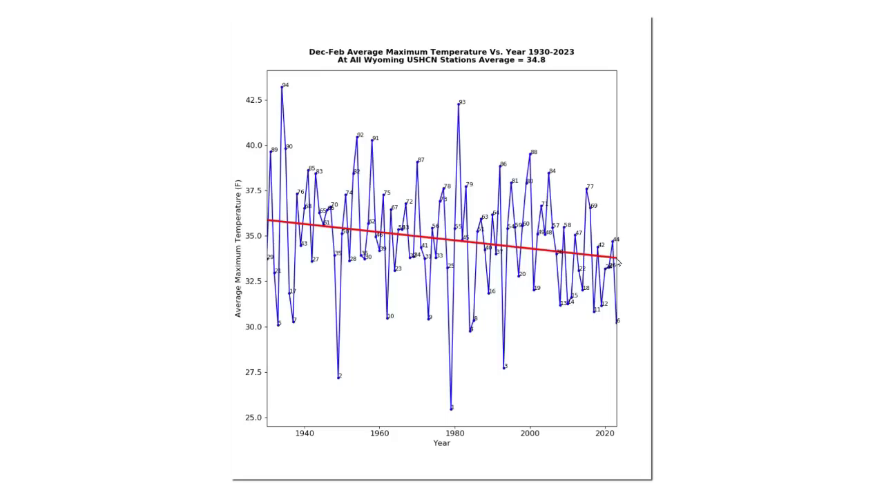
pyautogui.press('Right')
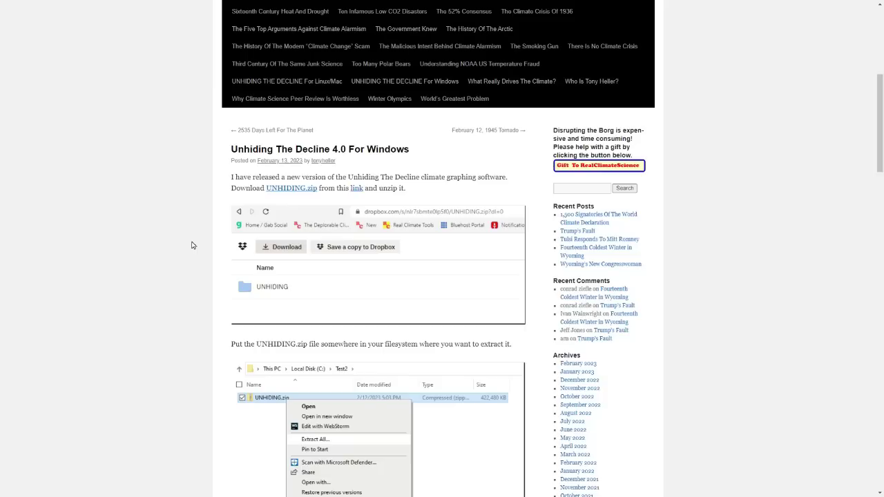
# Download UNHIDING.zip from the post's Dropbox link and show the downloaded file in its folder
pyautogui.click(293, 190)
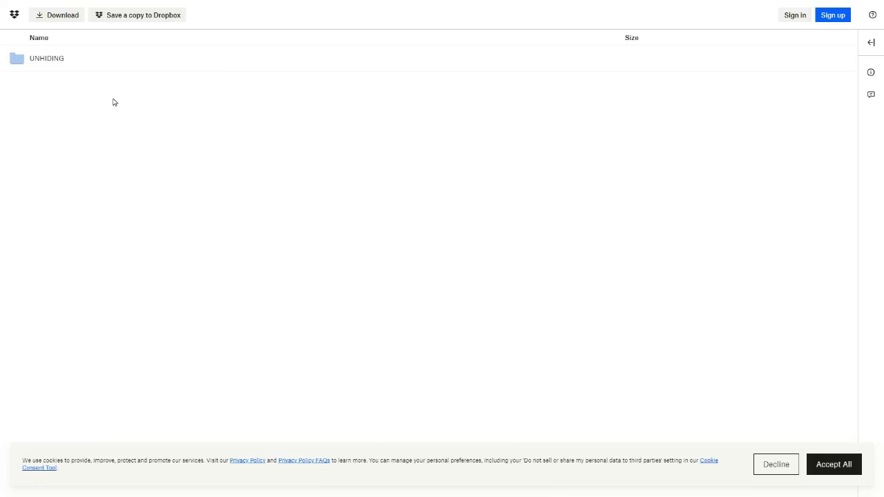
pyautogui.click(72, 14)
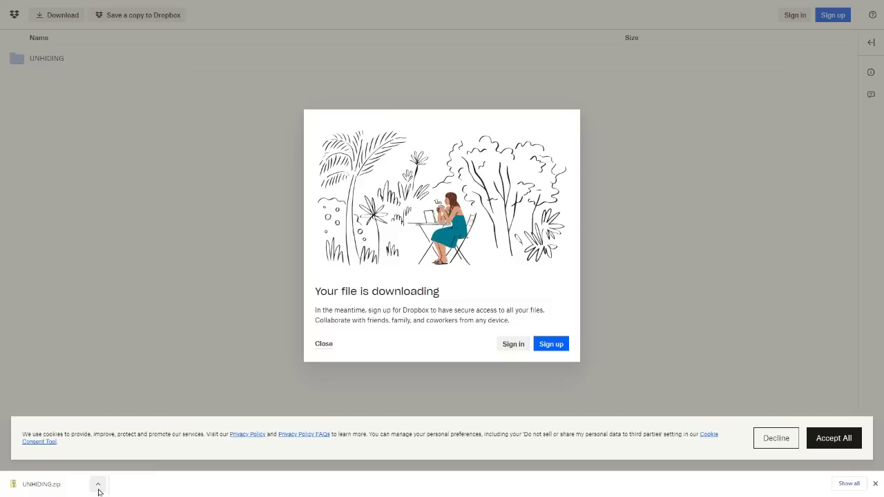
pyautogui.click(98, 484)
pyautogui.click(123, 456)
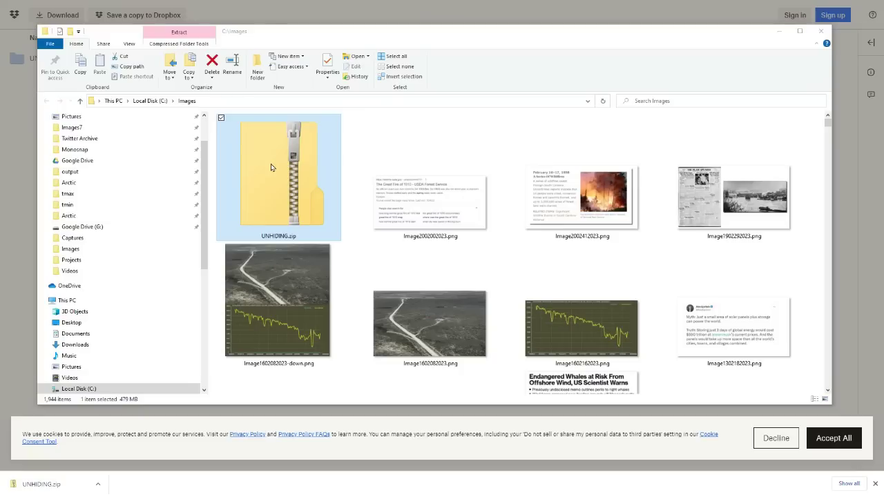
# Extract UNHIDING.zip to C:\Images\UNHIDING and open the ghcnd_hcn folder inside the extracted UNHIDING folder
pyautogui.rightClick(271, 167)
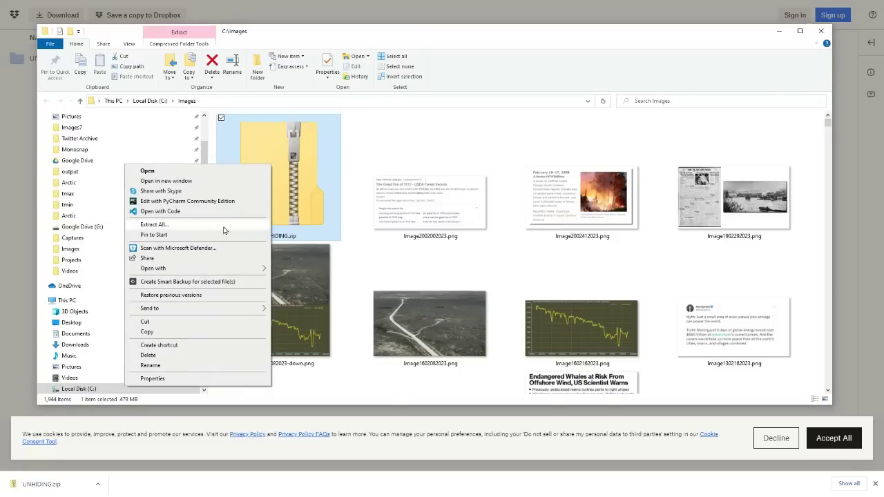
pyautogui.click(225, 226)
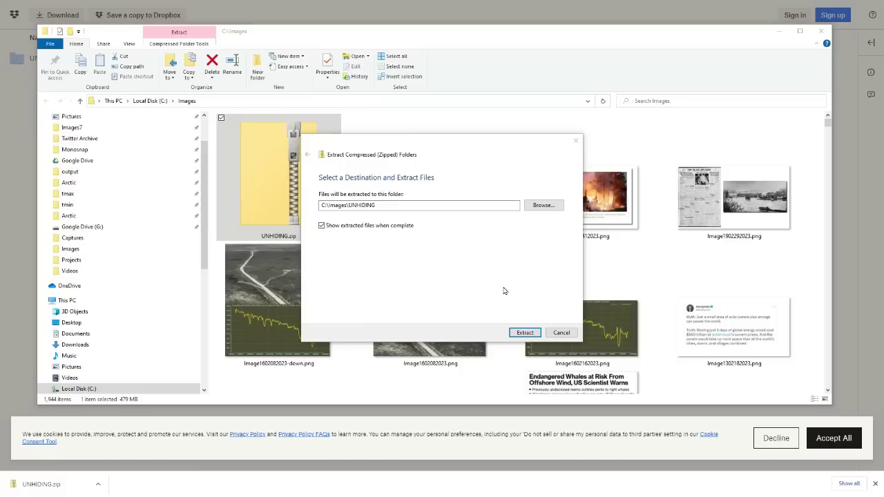
pyautogui.click(525, 334)
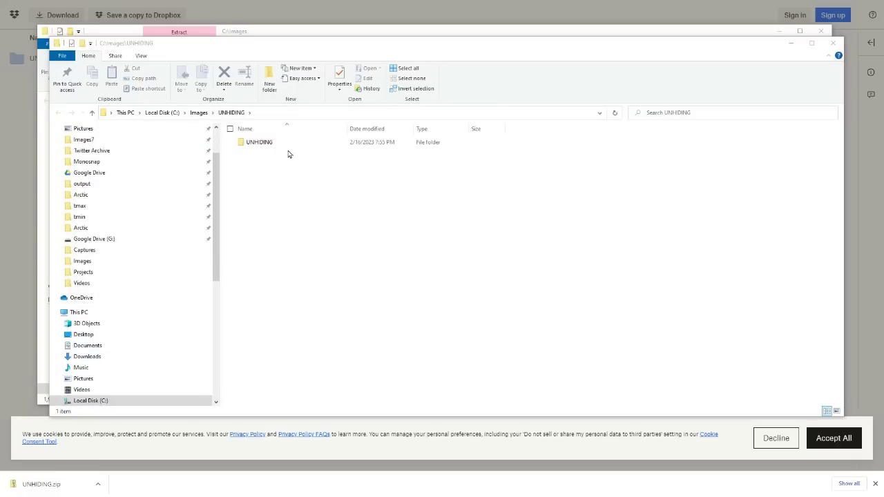
pyautogui.doubleClick(261, 145)
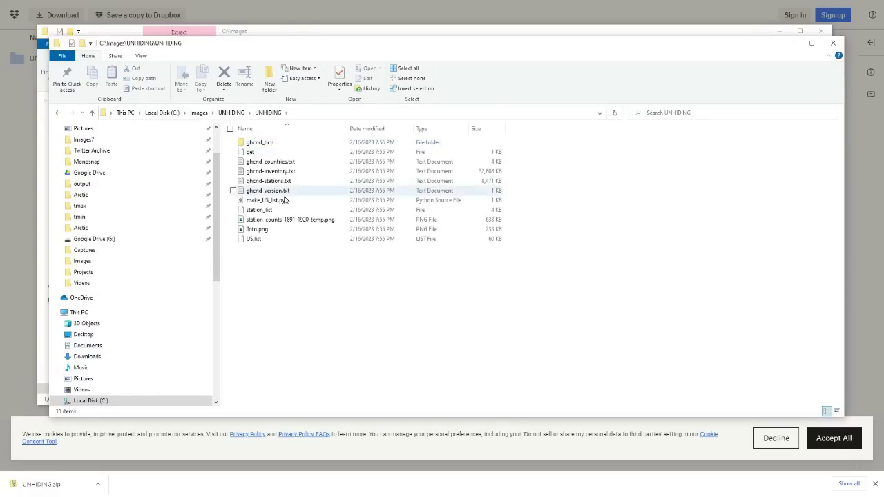
pyautogui.doubleClick(264, 145)
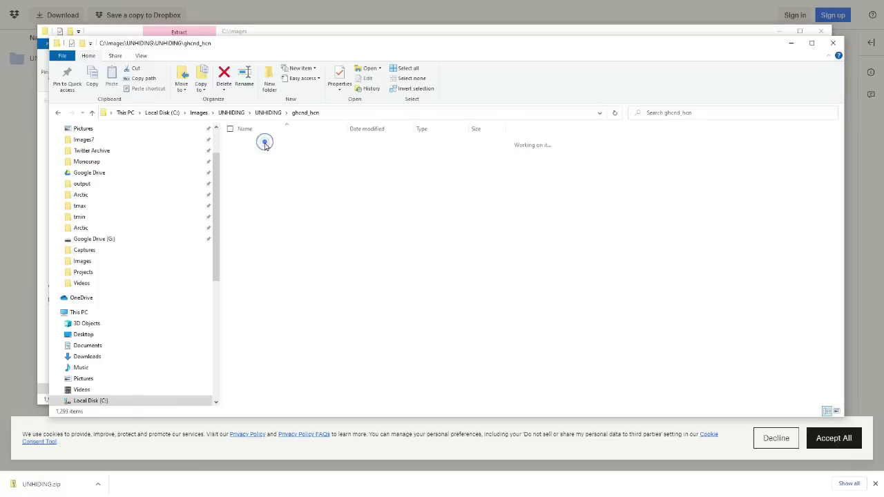
# Open a command prompt in the ghcnd_hcn folder and run "ghcn.exe US.list states=WY winter"
pyautogui.click(385, 115)
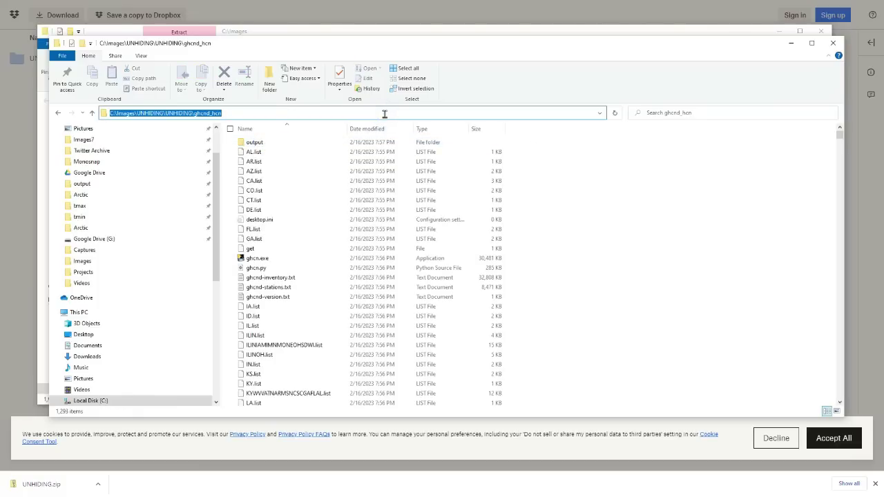
pyautogui.write('cmd')
pyautogui.press('Return')
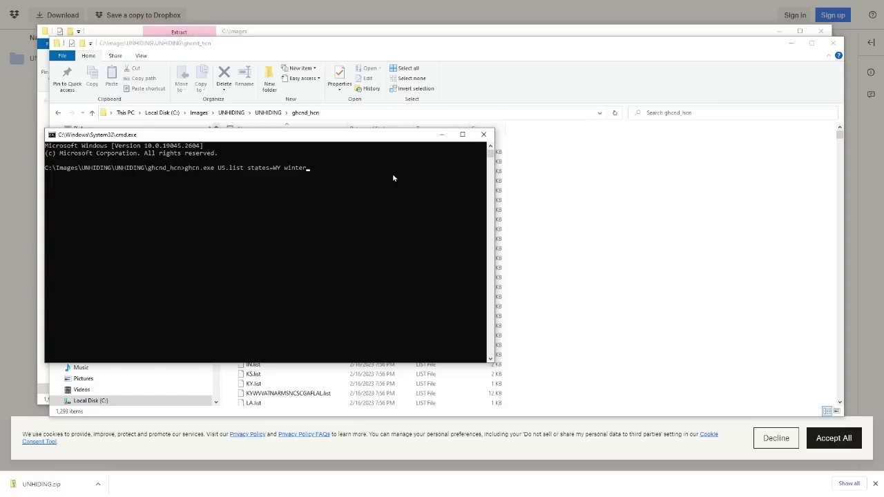
pyautogui.press('Return')
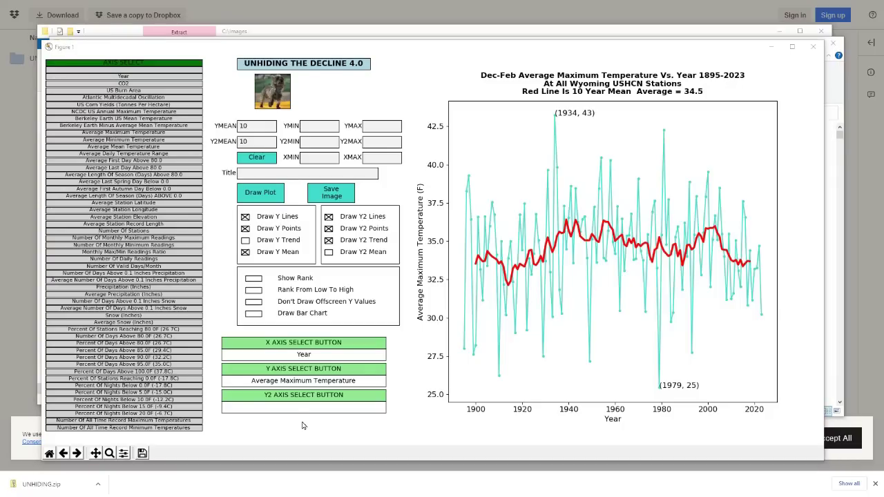
# Set XMIN to 1930 and redraw the average maximum temperature plot
pyautogui.click(319, 160)
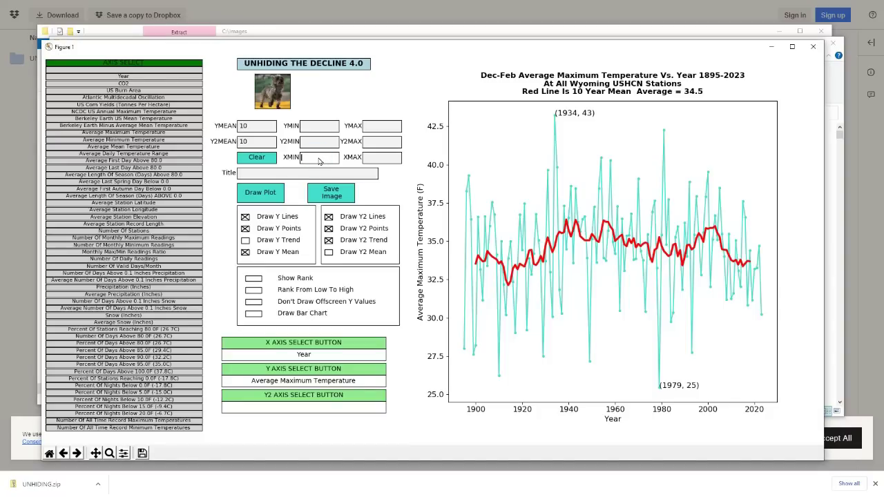
pyautogui.write('1930')
pyautogui.click(262, 196)
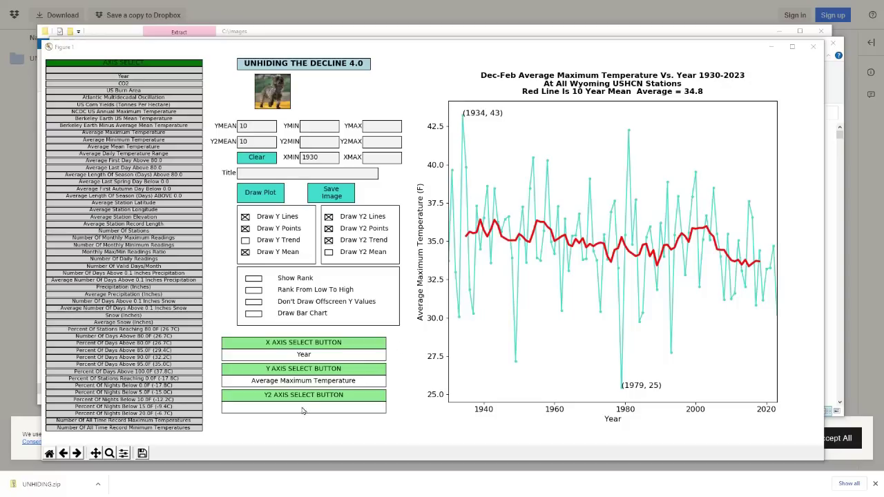
# Plot Average Mean Temperature on the Y axis, followed by a plot of Percent Of Days Above 80.0F (26.7C)
pyautogui.click(314, 372)
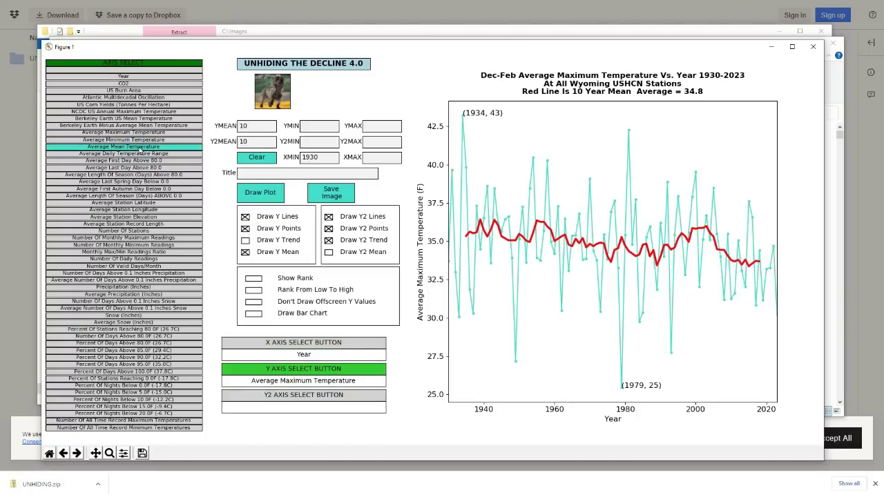
pyautogui.click(258, 193)
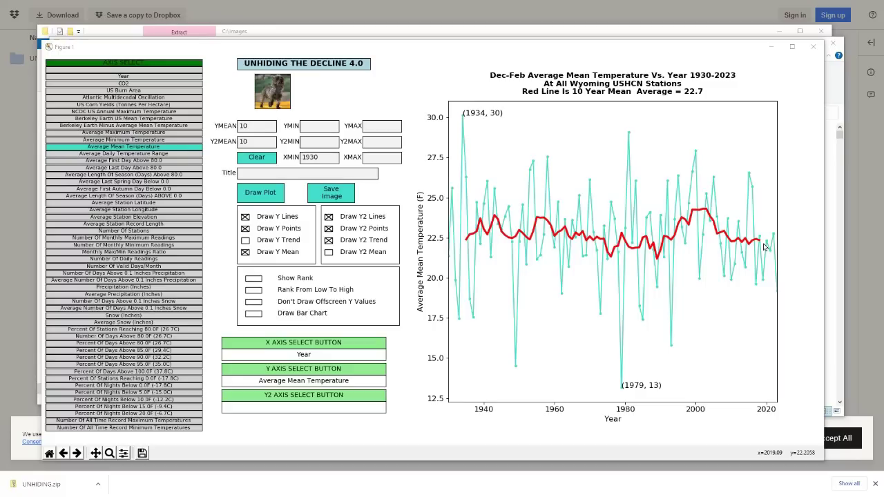
pyautogui.click(148, 344)
pyautogui.click(297, 368)
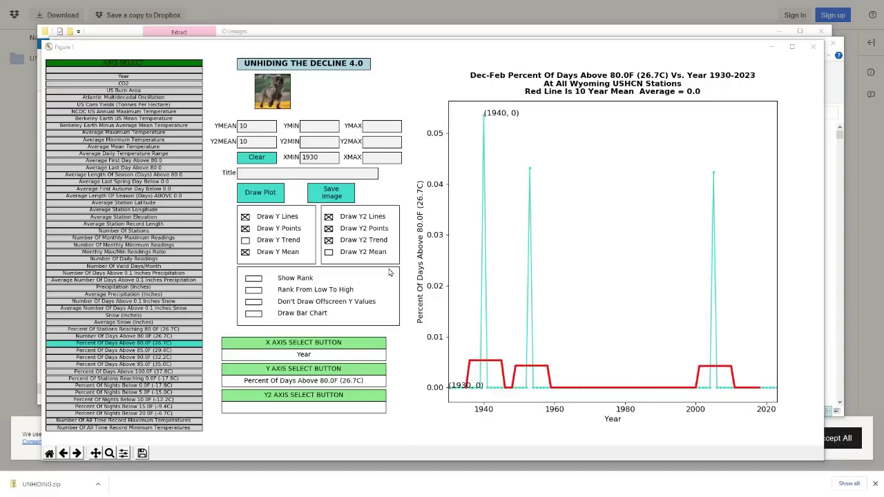
# Close the plot window and rerun the Wyoming winter command with target=40 added
pyautogui.click(813, 48)
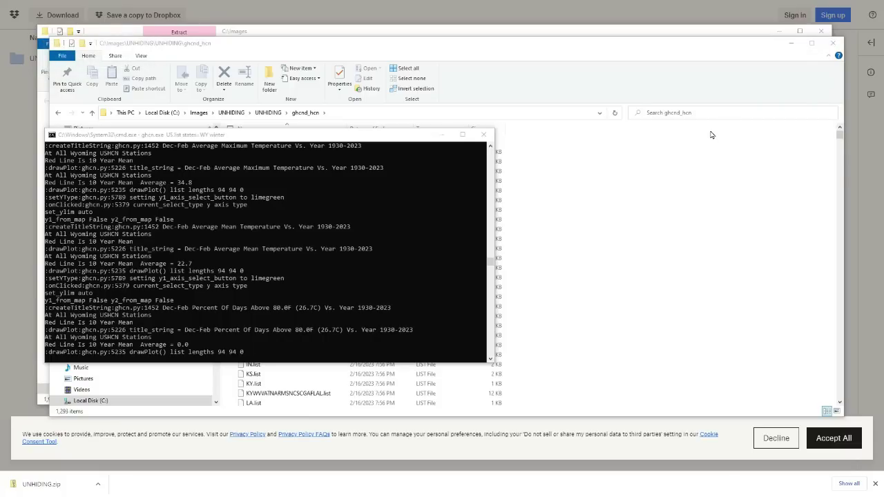
pyautogui.click(319, 337)
pyautogui.press('Up')
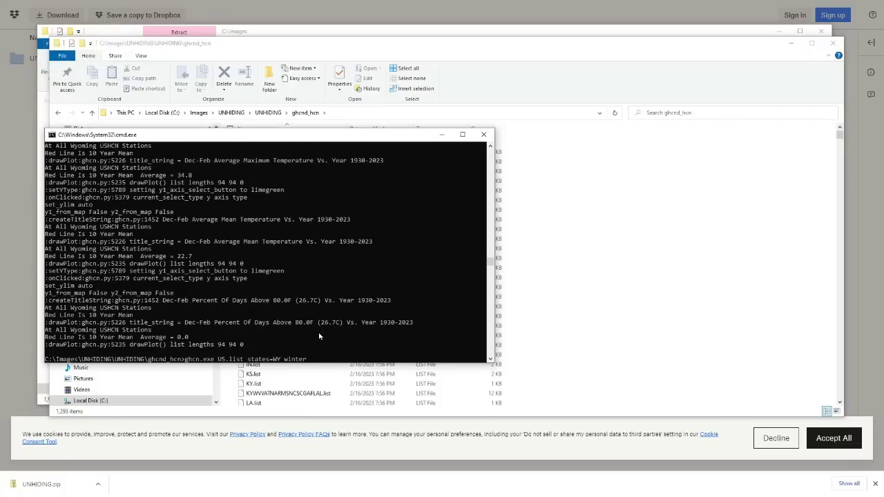
pyautogui.write('target=40')
pyautogui.press('Return')
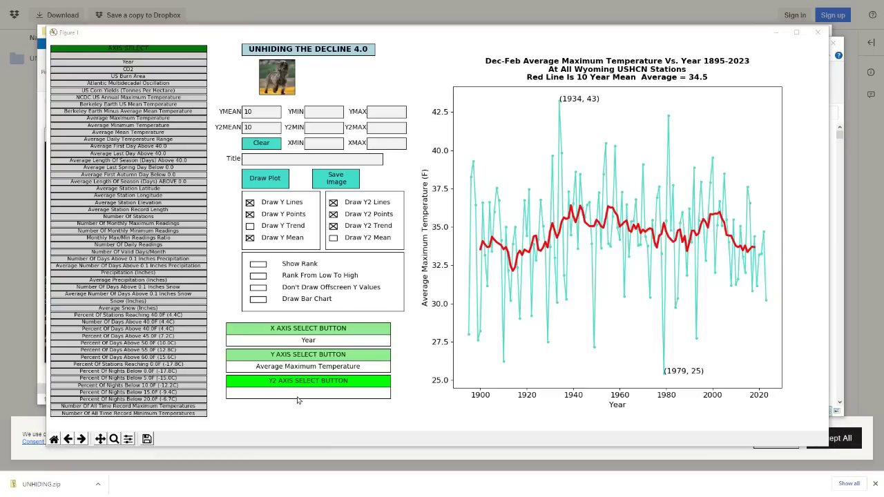
# Plot Percent Of Days Above 40.0F (4.4C) on the Y axis, followed by a plot of Percent Of Nights Below 20.0F (-6.7C)
pyautogui.click(308, 358)
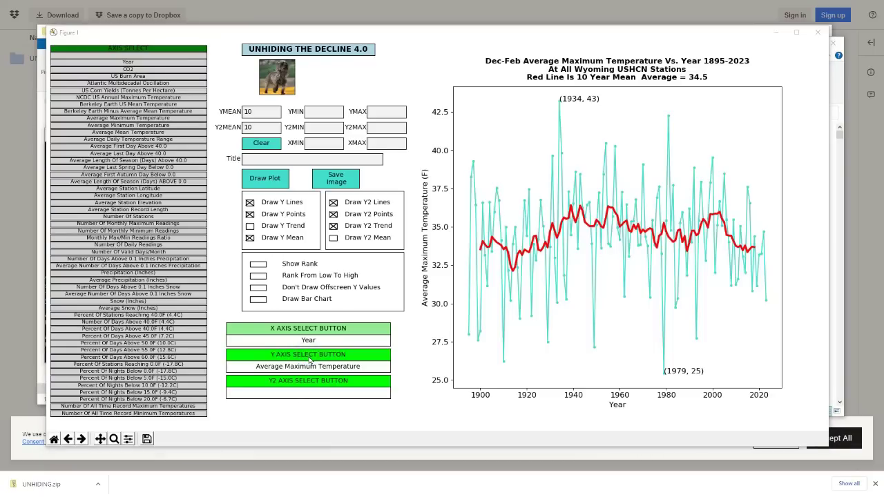
pyautogui.click(126, 330)
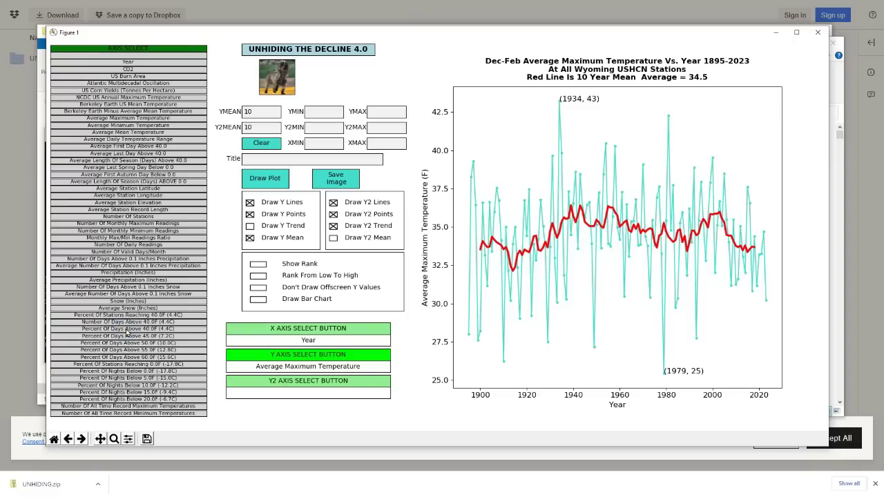
pyautogui.click(269, 178)
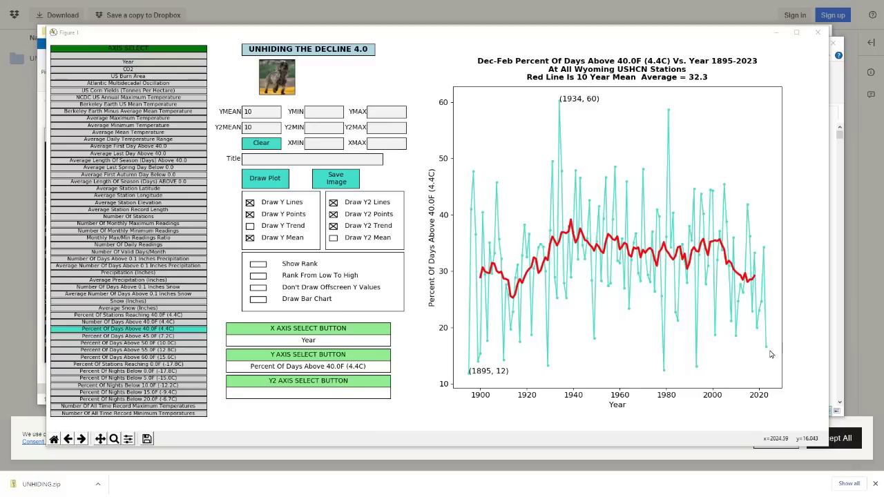
pyautogui.click(319, 355)
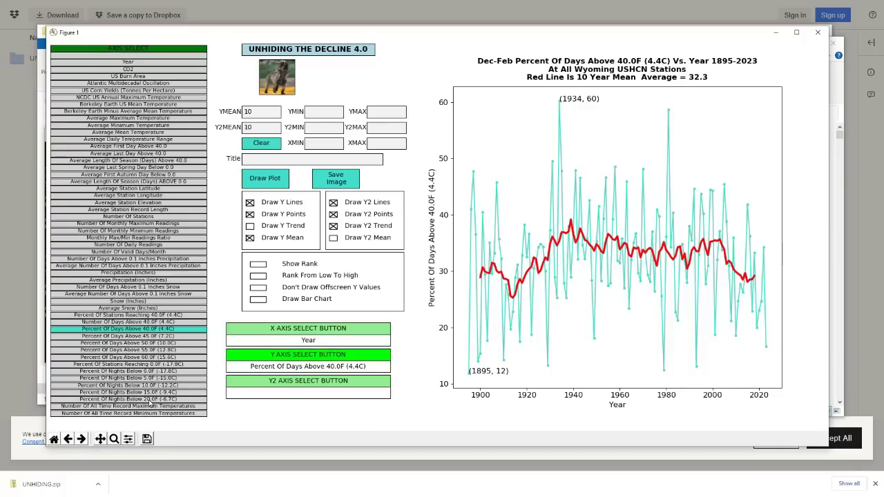
pyautogui.click(264, 181)
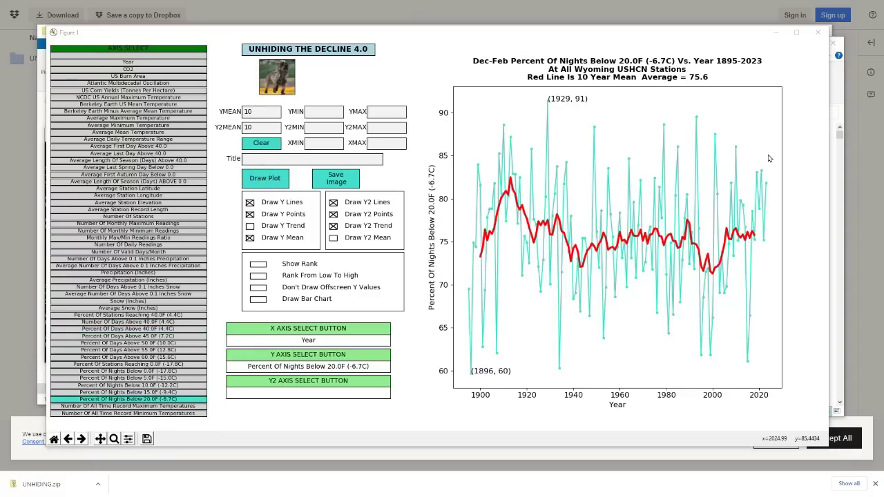